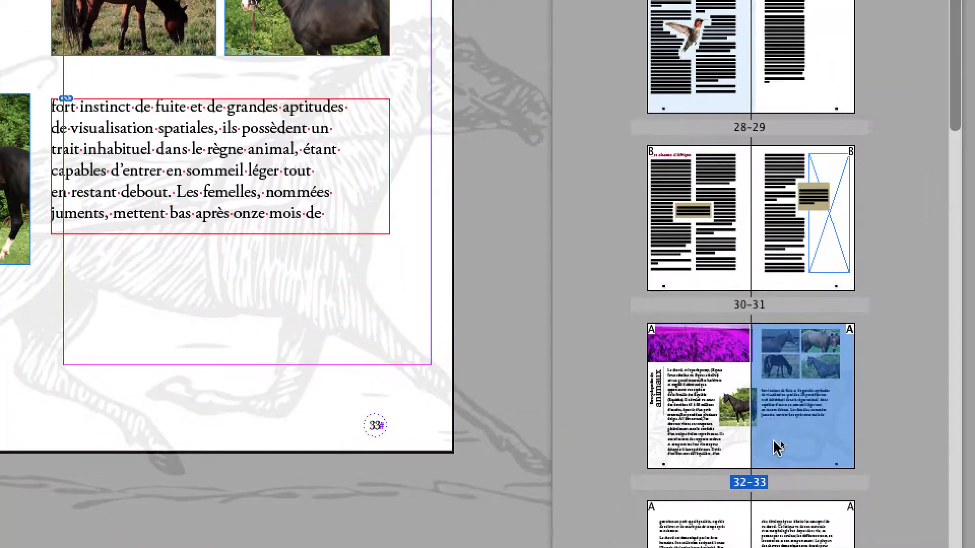
Scroll through the page thumbnails and reposition the Pages panel
{"action": "scroll", "coordinate": [804, 444], "scroll_direction": "up", "scroll_amount": 4}
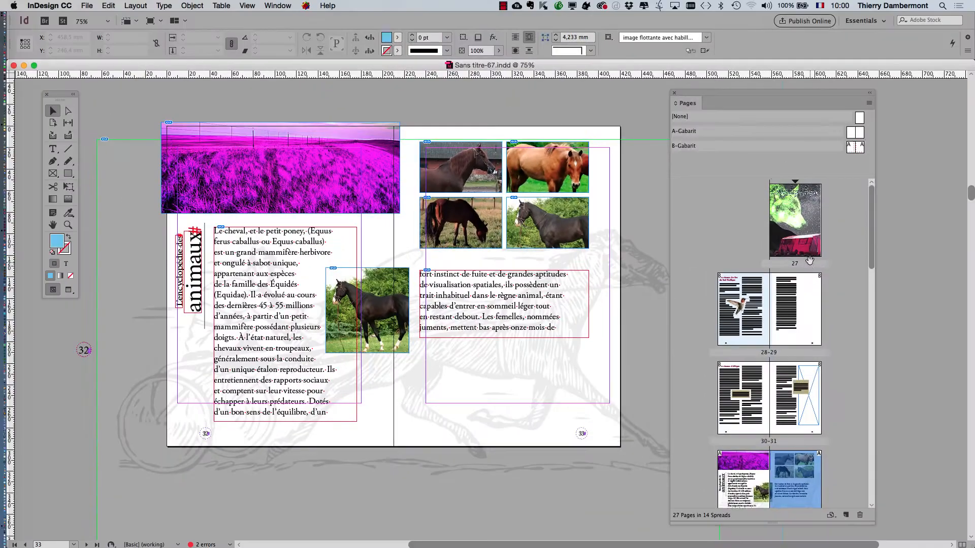
{"action": "scroll", "coordinate": [775, 363], "scroll_direction": "down", "scroll_amount": 5}
{"action": "left_click_drag", "start_coordinate": [775, 362], "coordinate": [782, 354]}
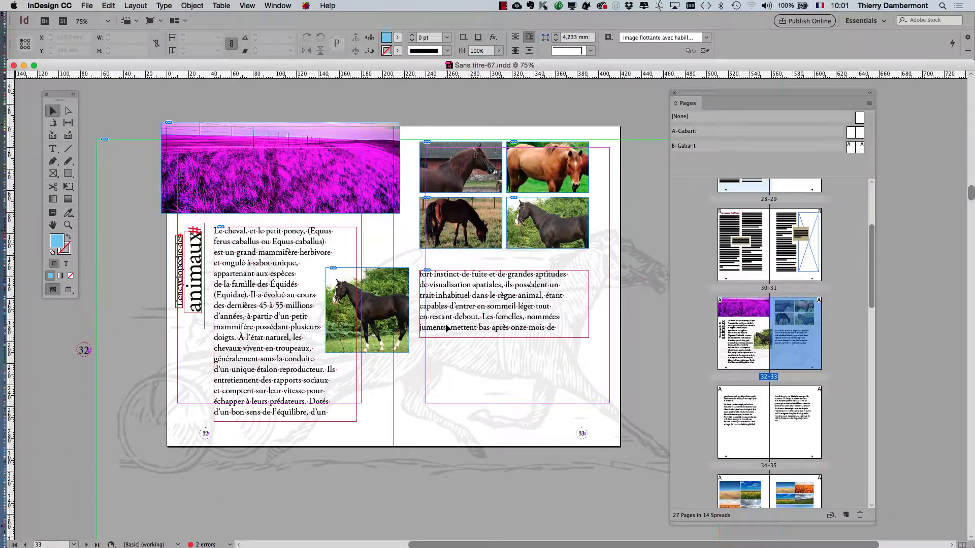
{"action": "left_click_drag", "start_coordinate": [735, 94], "coordinate": [860, 133]}
Open the Layers panel as a floating panel and close the Colour and CC Libraries panel group
{"action": "left_click", "coordinate": [277, 5]}
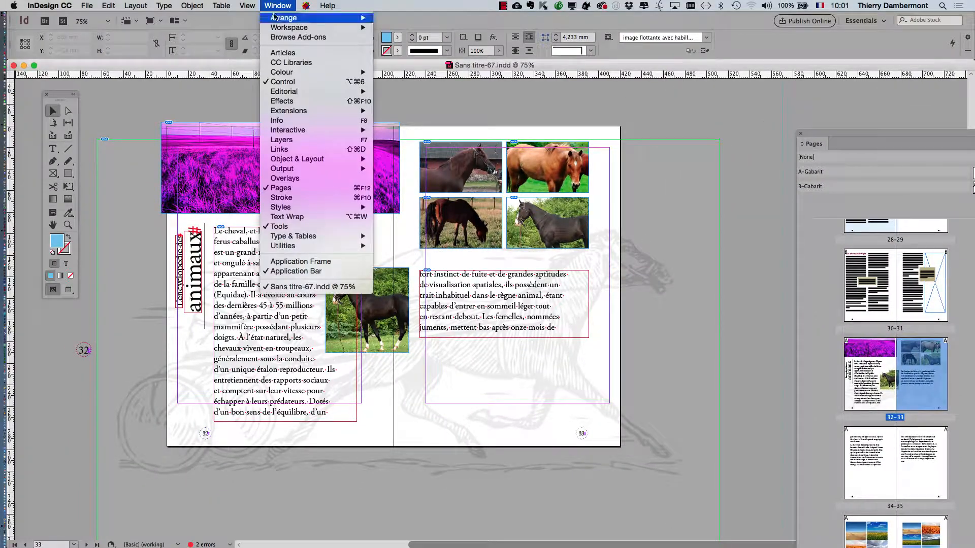
{"action": "mouse_move", "coordinate": [300, 157]}
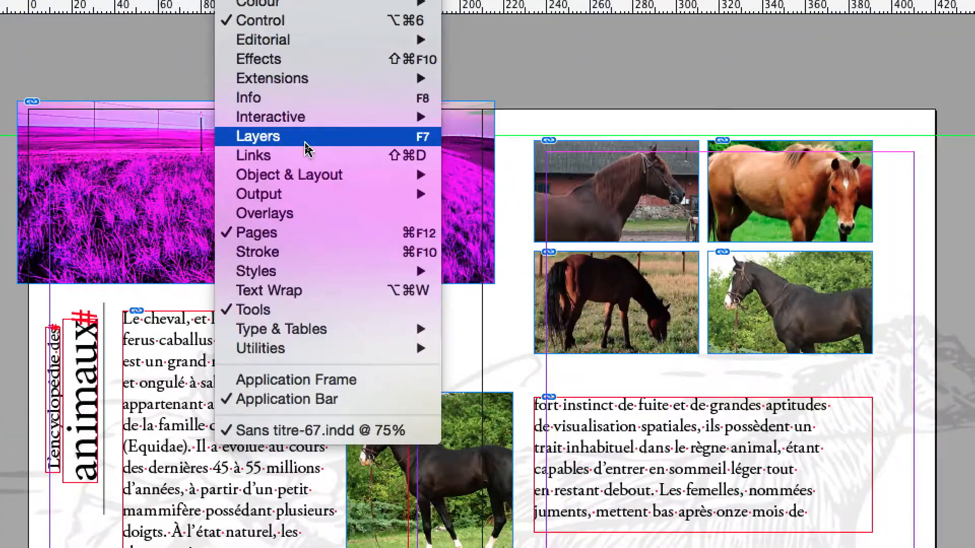
{"action": "left_click", "coordinate": [305, 142]}
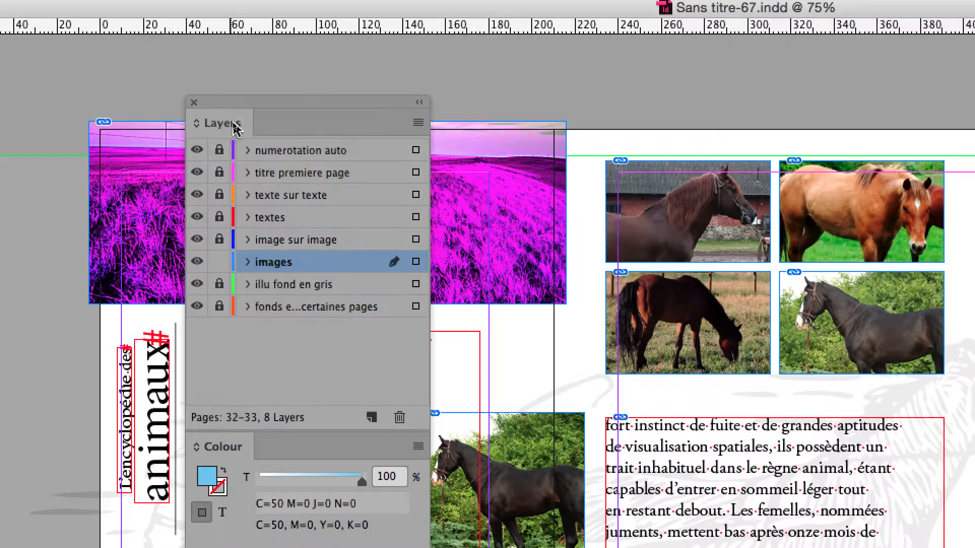
{"action": "left_click_drag", "start_coordinate": [234, 128], "coordinate": [974, 92]}
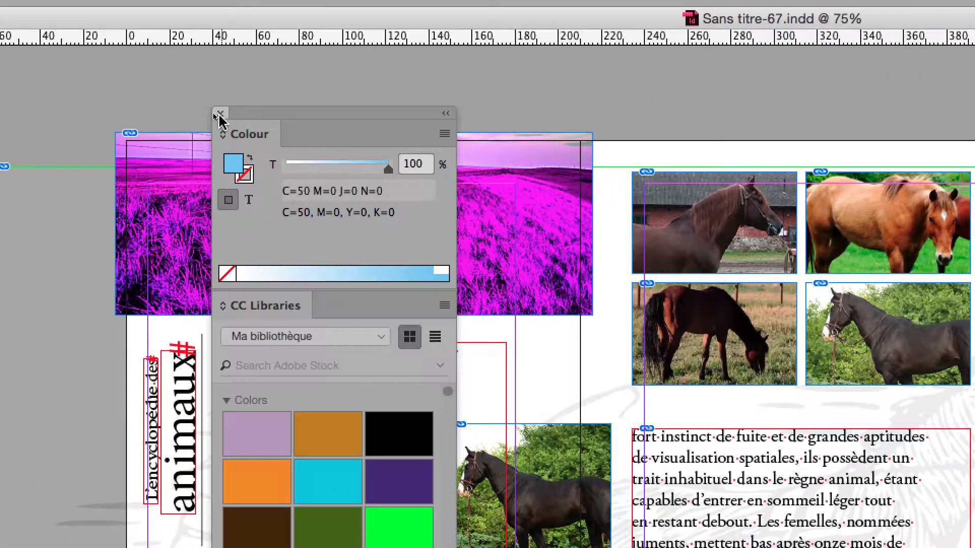
{"action": "left_click", "coordinate": [219, 114]}
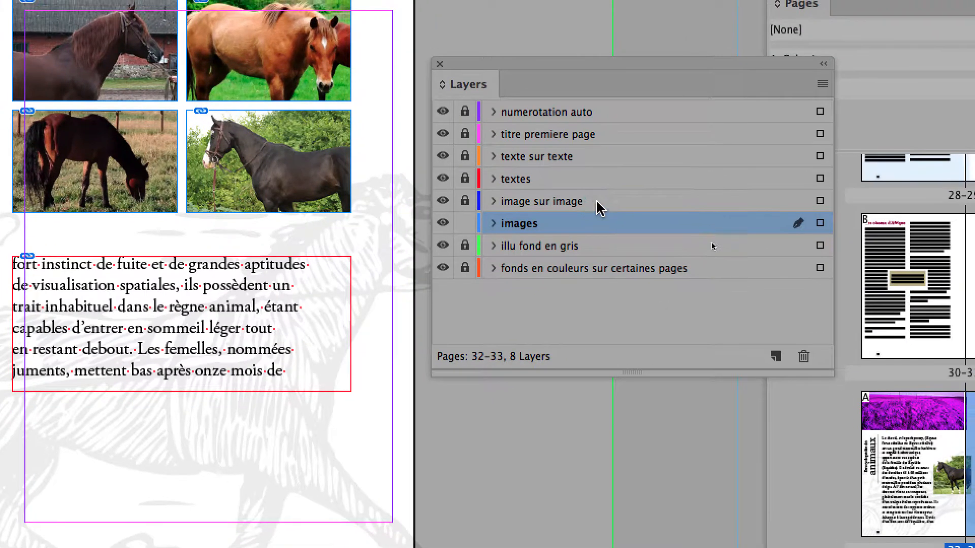
Step through each layer of the Layers panel in turn, ending with image sur image active
{"action": "left_click", "coordinate": [613, 187]}
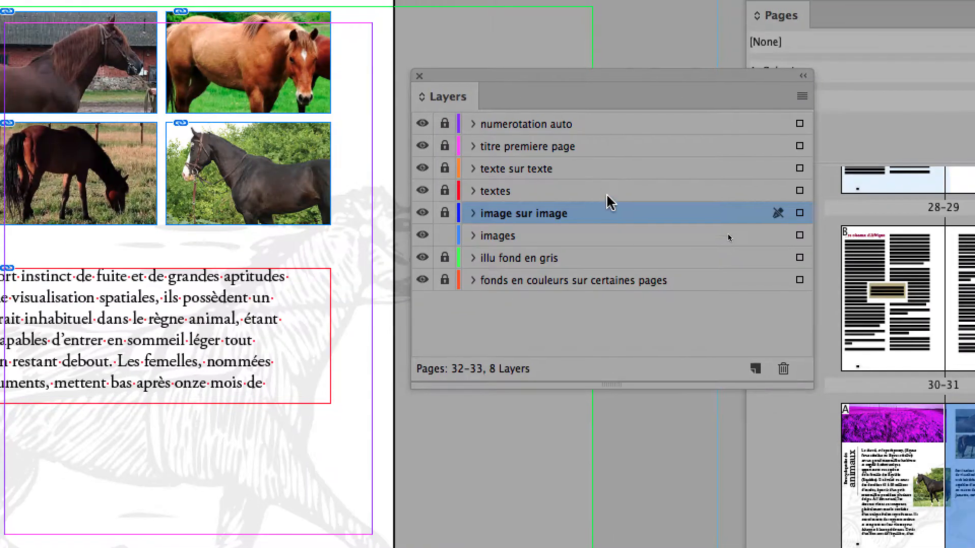
{"action": "left_click", "coordinate": [627, 183]}
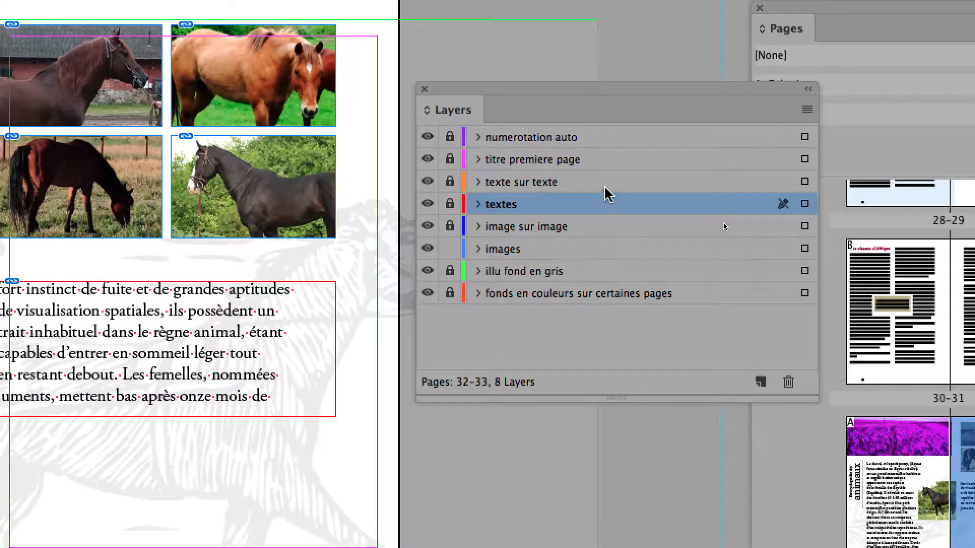
{"action": "left_click", "coordinate": [600, 174]}
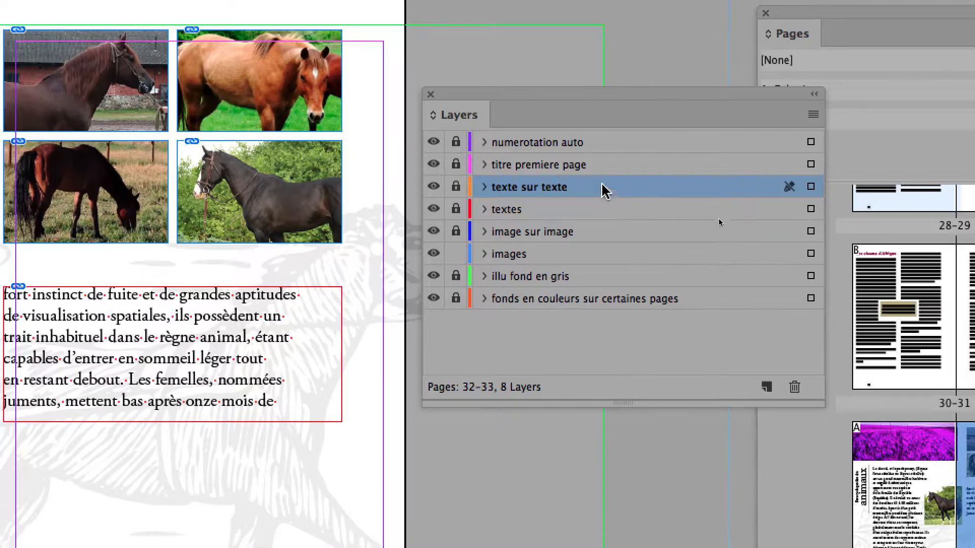
{"action": "left_click", "coordinate": [590, 159]}
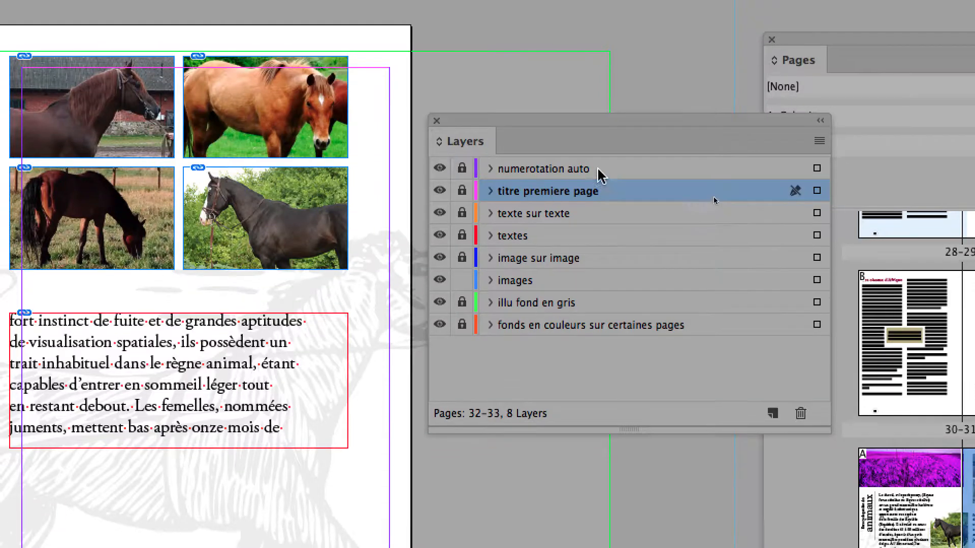
{"action": "left_click", "coordinate": [610, 157]}
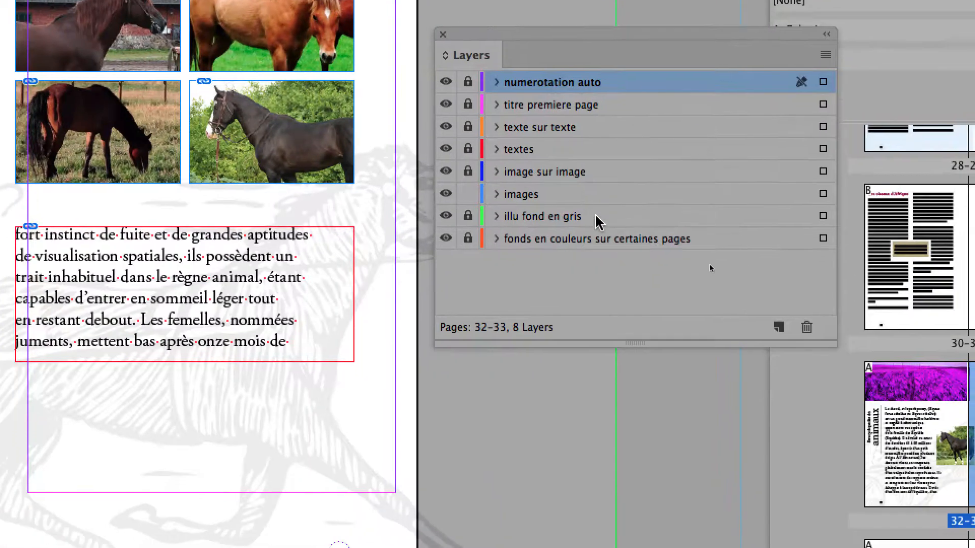
{"action": "left_click", "coordinate": [582, 303]}
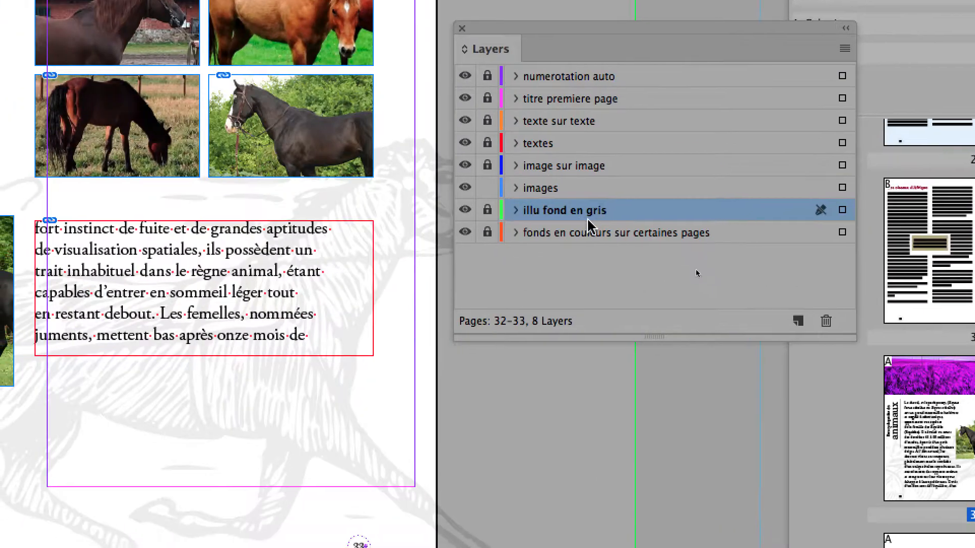
{"action": "left_click", "coordinate": [587, 232]}
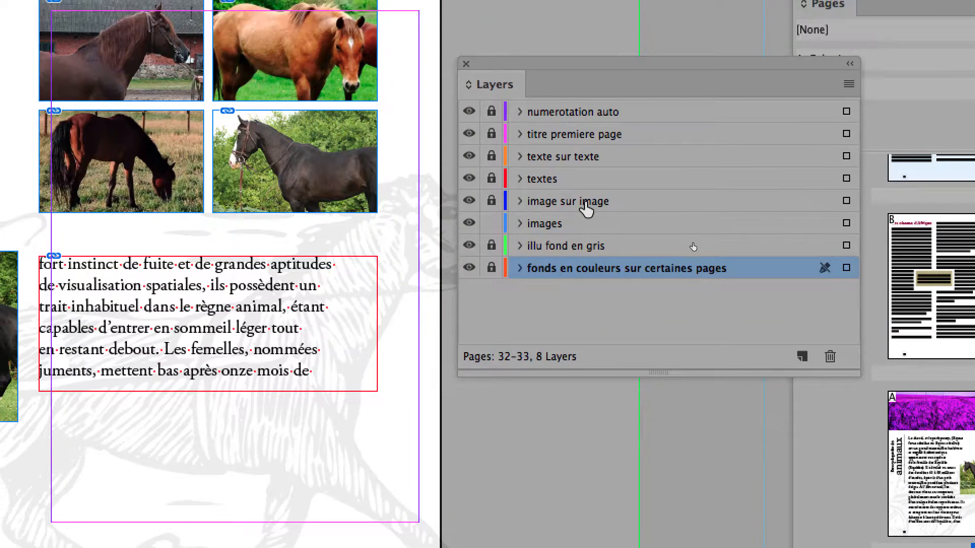
{"action": "left_click", "coordinate": [576, 156]}
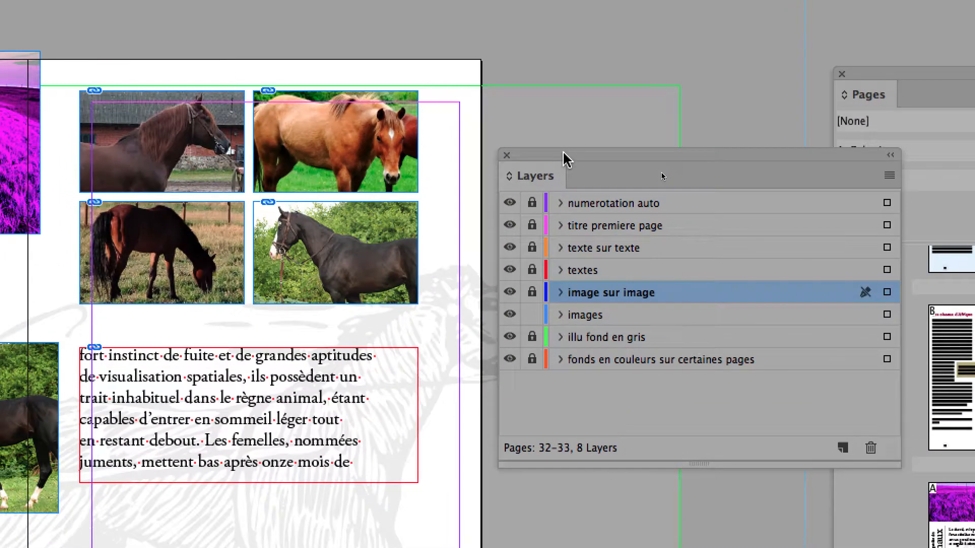
{"action": "left_click_drag", "start_coordinate": [563, 142], "coordinate": [572, 175]}
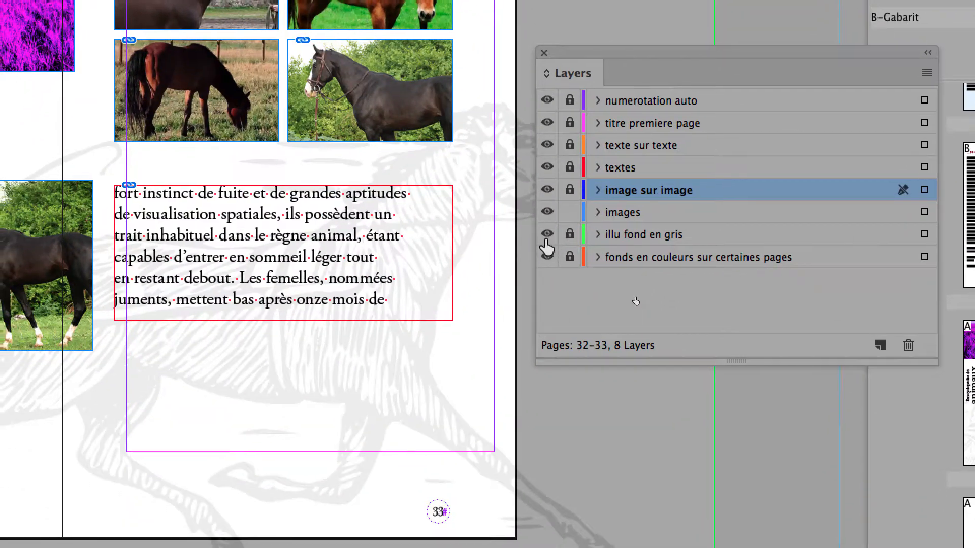
Toggle the illu fond en gris layer's visibility off and on several times
{"action": "left_click", "coordinate": [547, 234]}
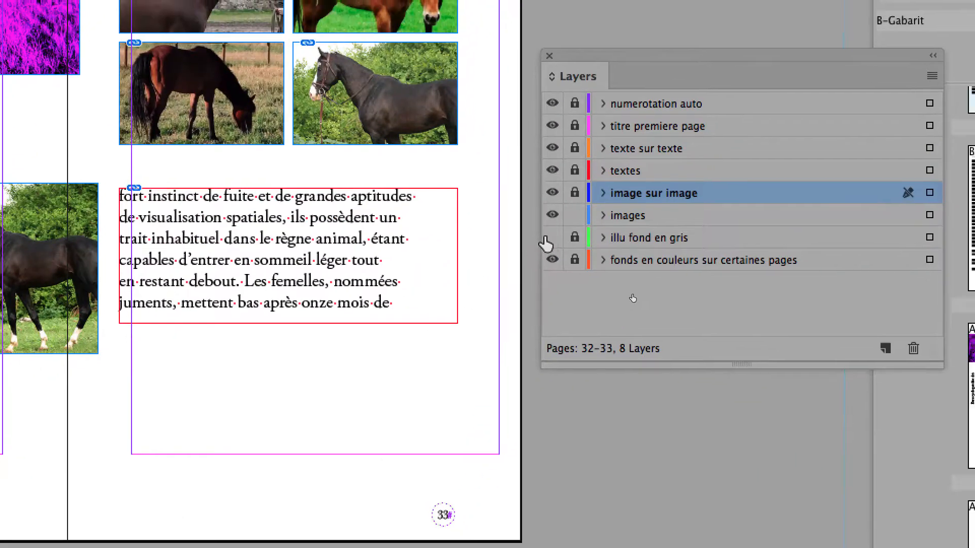
{"action": "left_click", "coordinate": [546, 235]}
{"action": "left_click", "coordinate": [547, 237]}
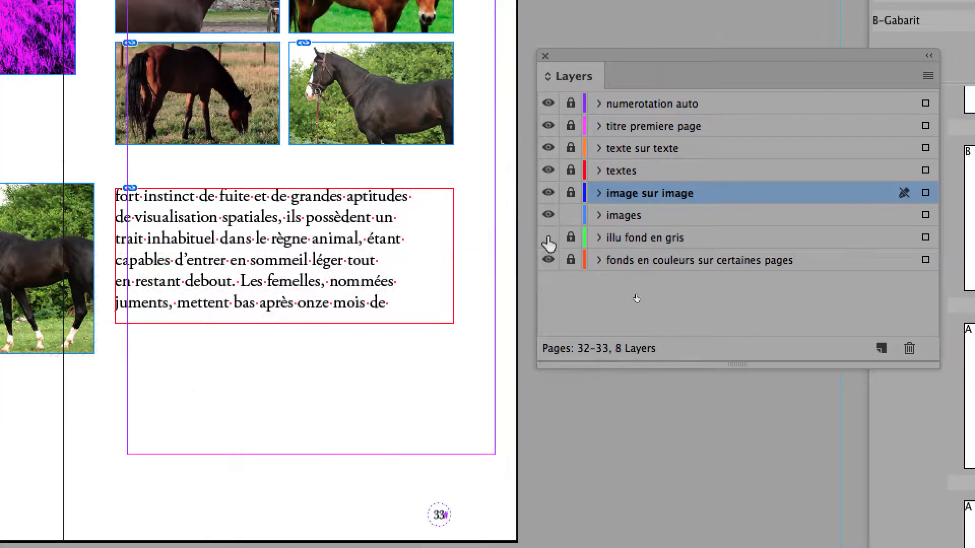
{"action": "left_click", "coordinate": [547, 237]}
{"action": "left_click", "coordinate": [547, 237]}
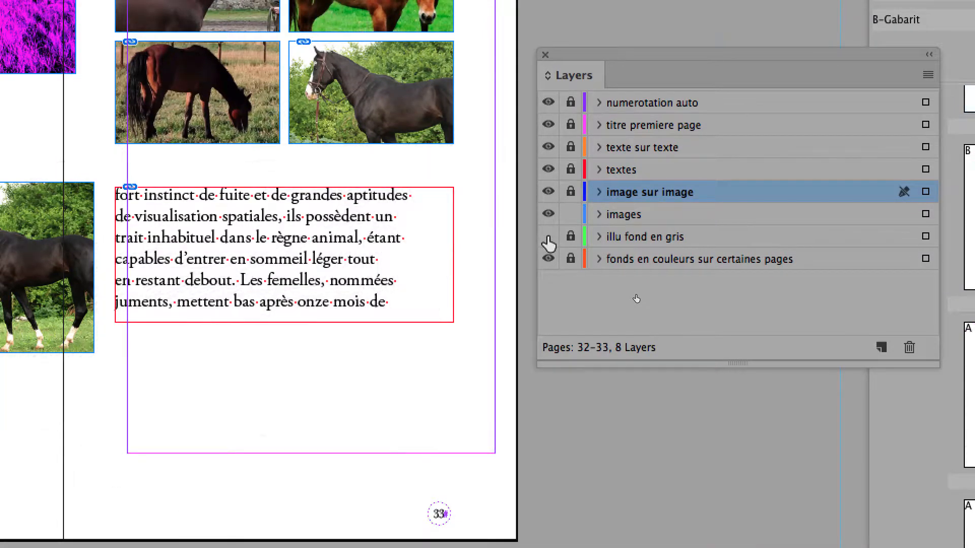
{"action": "left_click", "coordinate": [547, 237]}
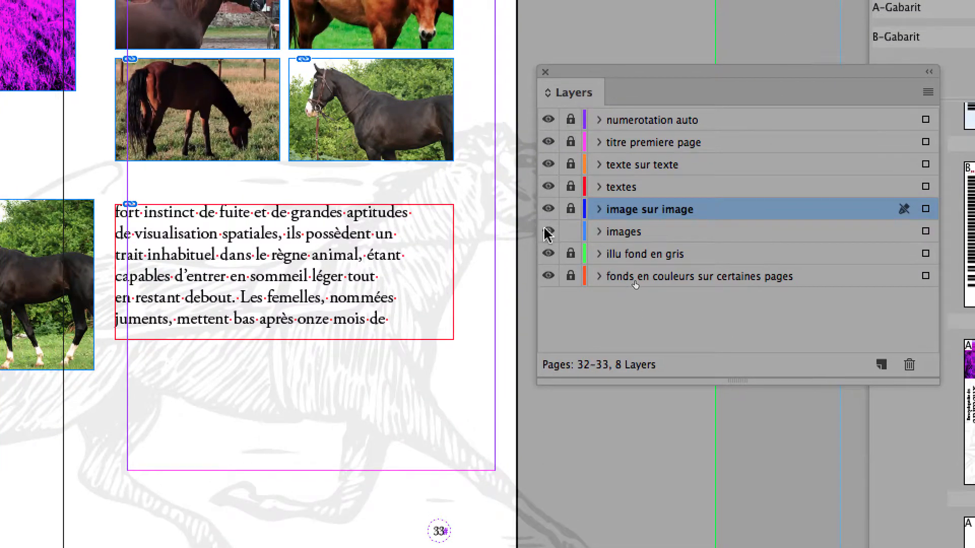
Hide the images layer and show it again
{"action": "left_click", "coordinate": [548, 231]}
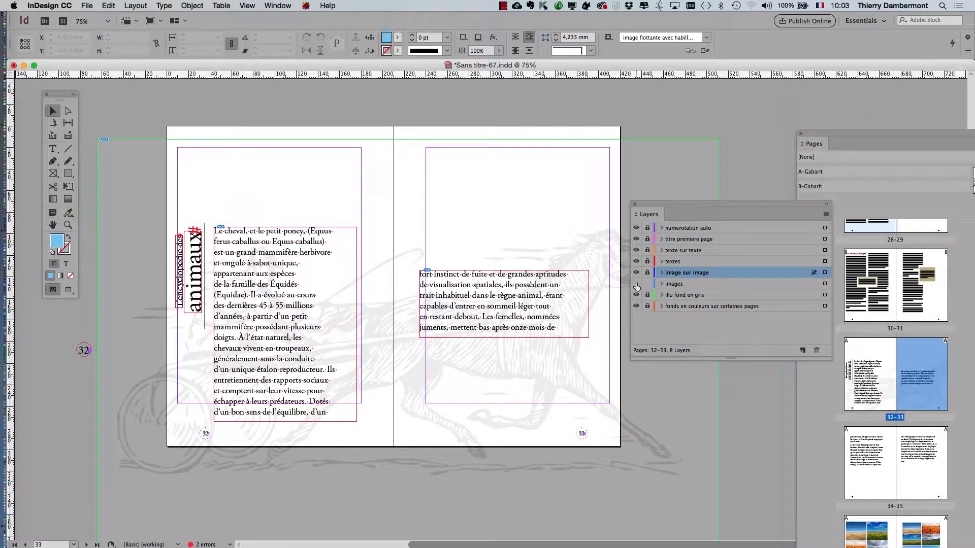
{"action": "left_click", "coordinate": [636, 284]}
{"action": "left_click", "coordinate": [636, 284]}
{"action": "left_click", "coordinate": [636, 284]}
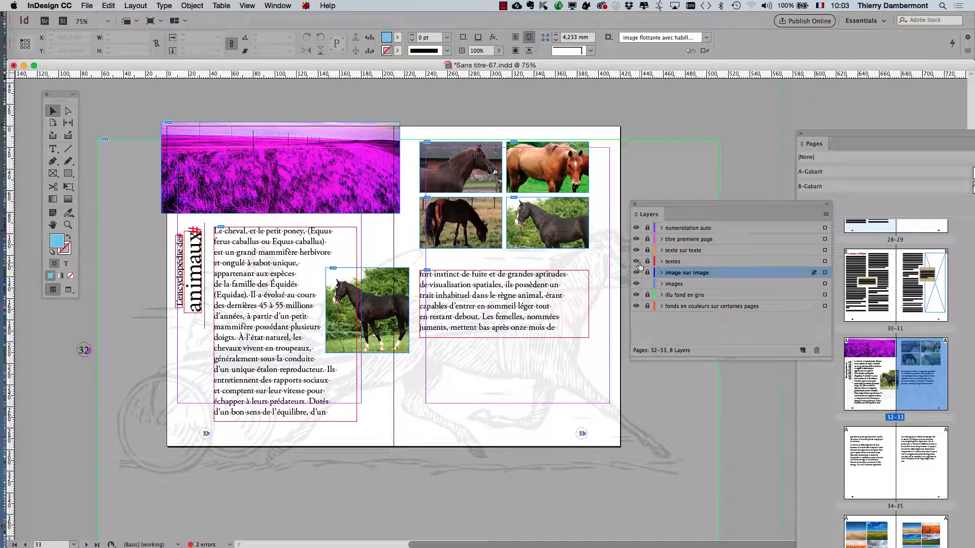
Toggle the textes layer's visibility off and on, and make textes the active layer
{"action": "left_click", "coordinate": [636, 261]}
{"action": "left_click", "coordinate": [636, 261]}
{"action": "left_click", "coordinate": [636, 261]}
{"action": "left_click", "coordinate": [636, 262]}
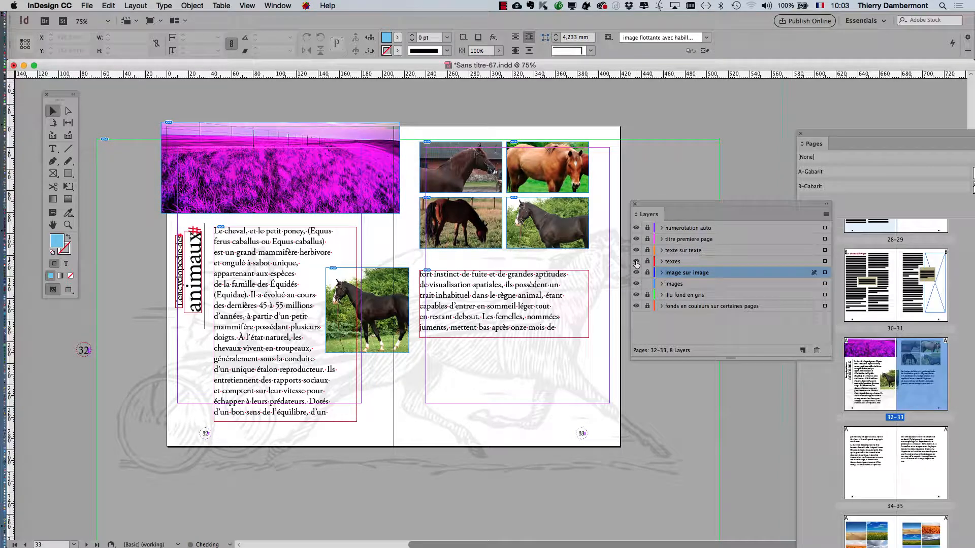
{"action": "left_click", "coordinate": [683, 262]}
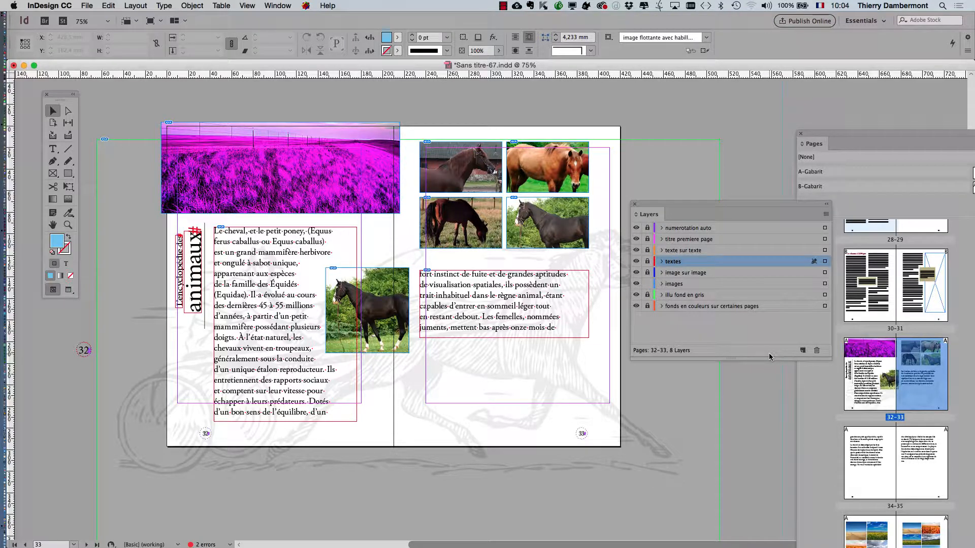
Go to the 30–31 spread
{"action": "scroll", "coordinate": [898, 426], "scroll_direction": "down", "scroll_amount": 1}
{"action": "scroll", "coordinate": [902, 429], "scroll_direction": "up", "scroll_amount": 1}
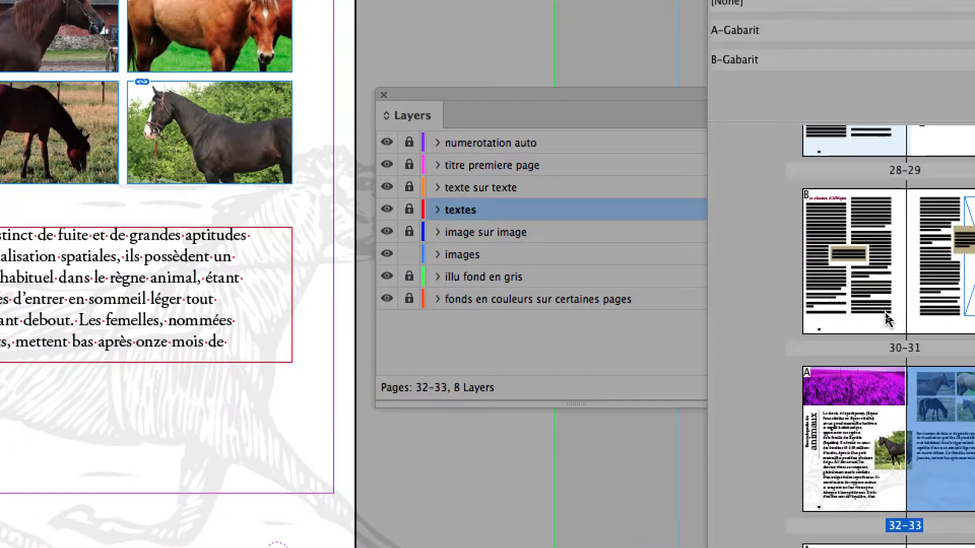
{"action": "left_click", "coordinate": [885, 315]}
{"action": "double_click", "coordinate": [888, 319]}
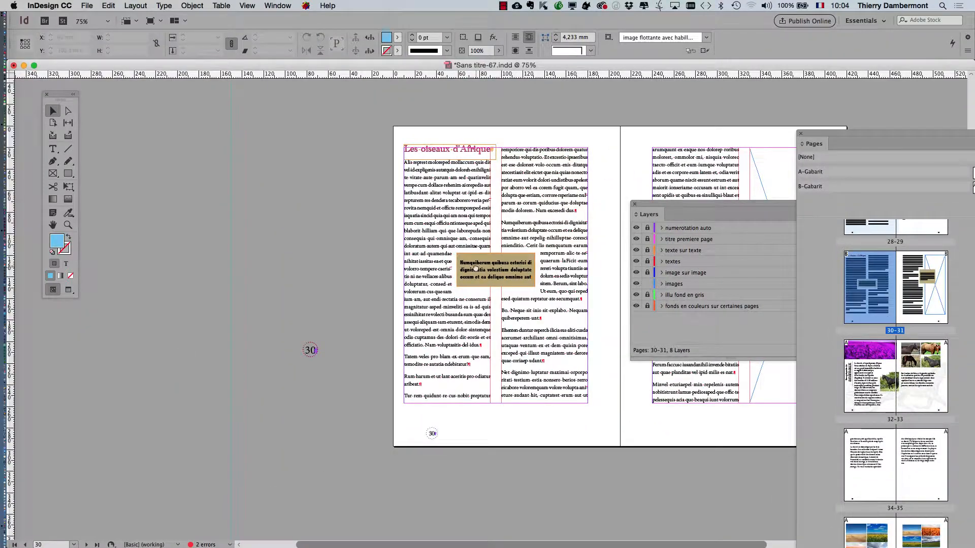
Hide the texte sur texte layer on the 30–31 spread and show it again
{"action": "left_click_drag", "start_coordinate": [565, 314], "coordinate": [289, 288]}
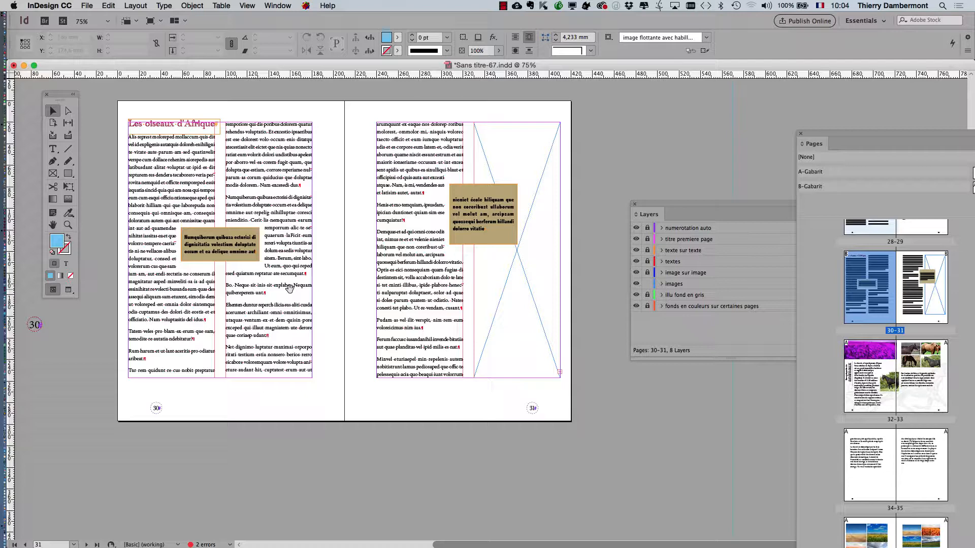
{"action": "left_click_drag", "start_coordinate": [414, 296], "coordinate": [386, 315]}
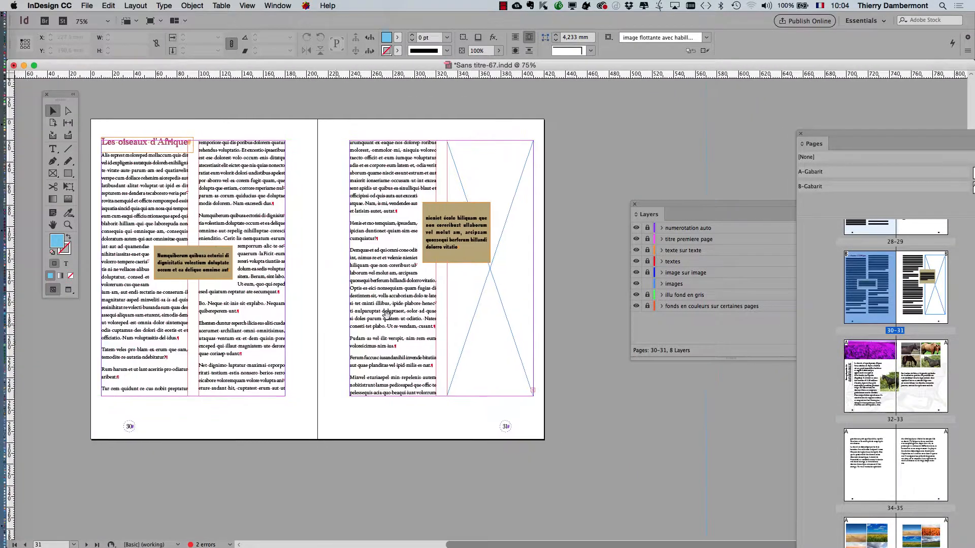
{"action": "left_click_drag", "start_coordinate": [650, 208], "coordinate": [577, 142]}
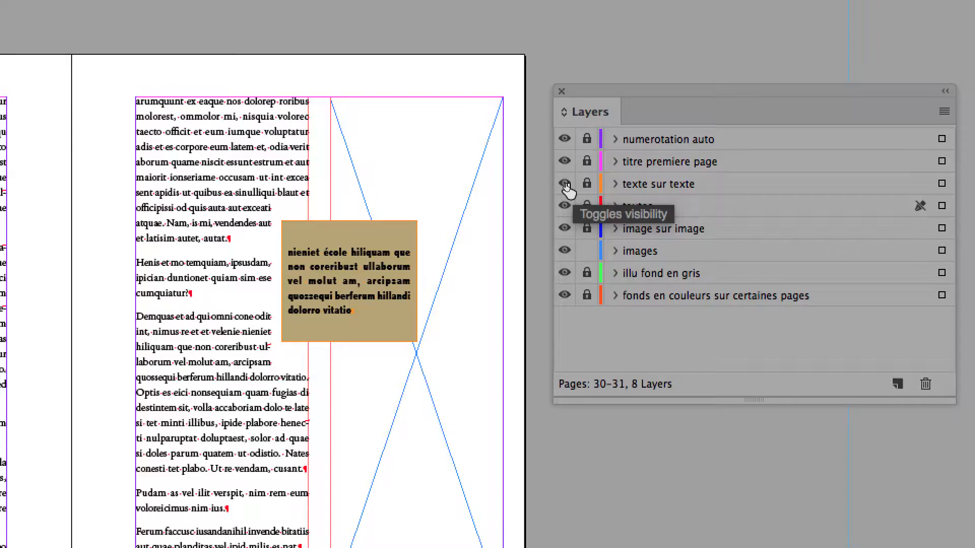
{"action": "left_click", "coordinate": [565, 184]}
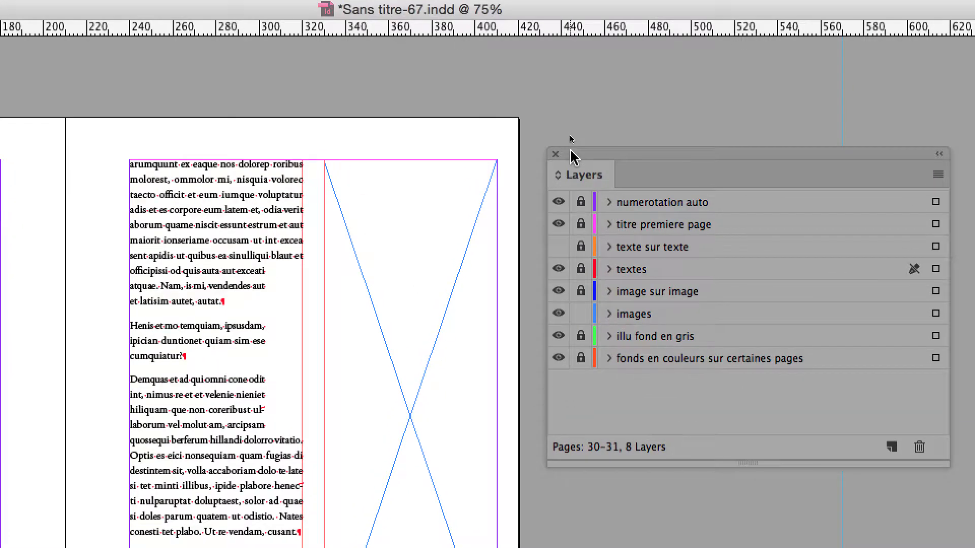
{"action": "left_click_drag", "start_coordinate": [570, 151], "coordinate": [398, 232]}
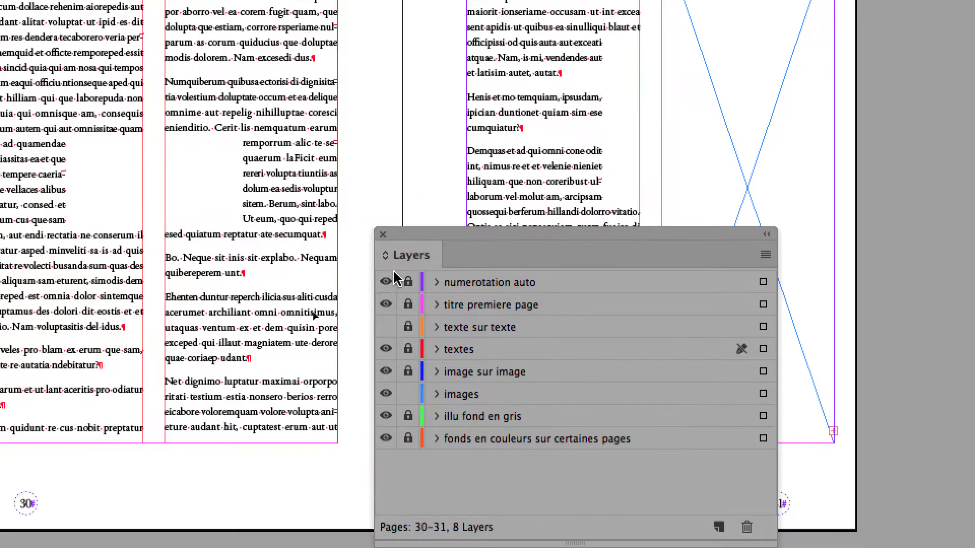
{"action": "left_click", "coordinate": [386, 326]}
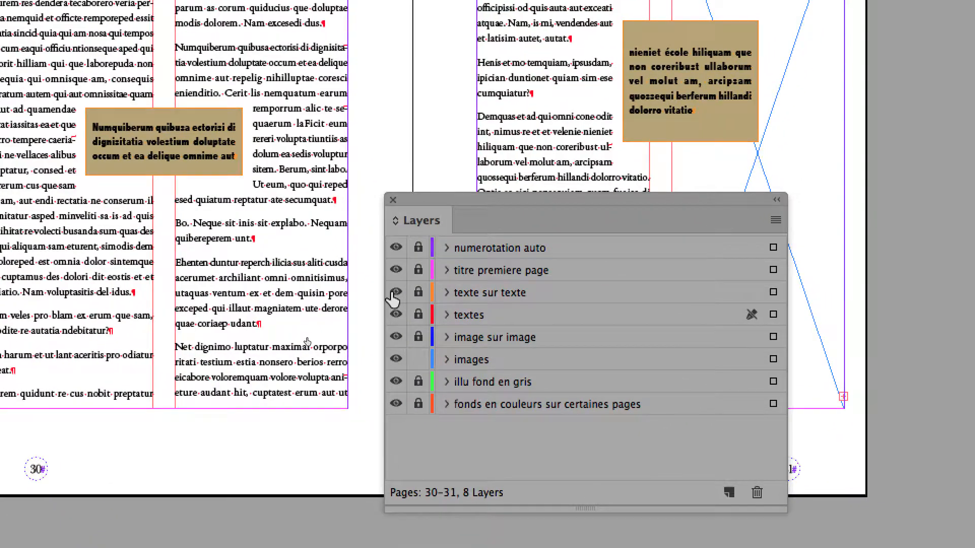
Make texte sur texte the active layer
{"action": "left_click", "coordinate": [526, 375]}
{"action": "left_click", "coordinate": [394, 294]}
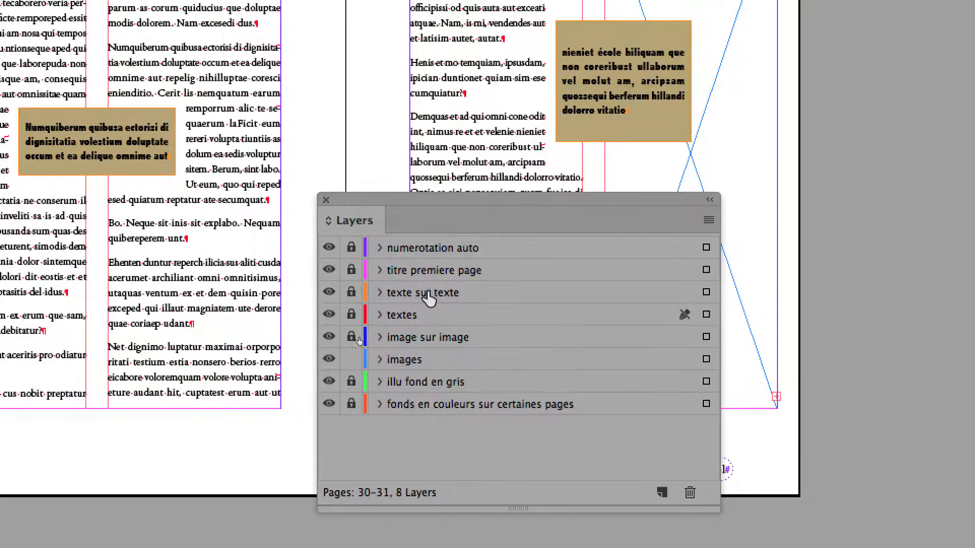
{"action": "left_click", "coordinate": [548, 292]}
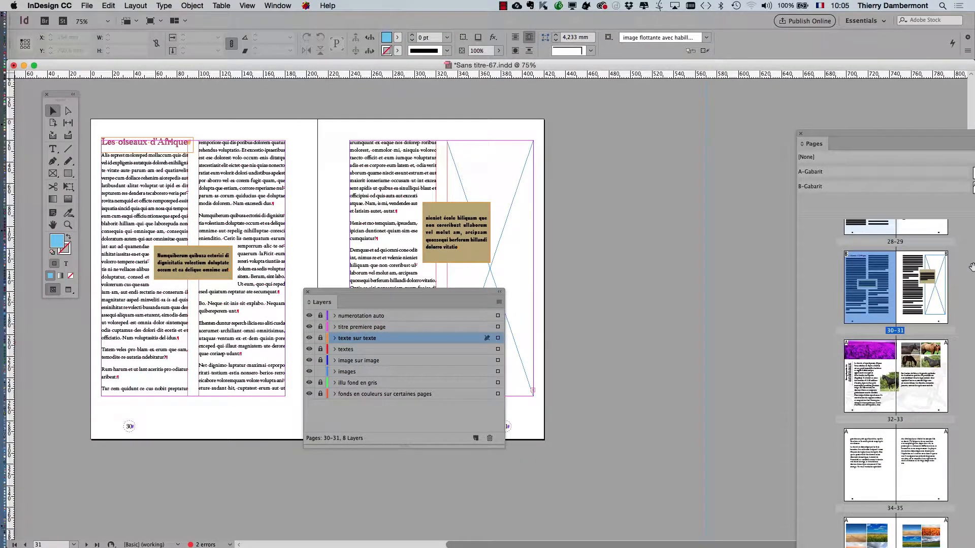
Move the Pages panel onto the workspace and browse the later spreads
{"action": "left_click_drag", "start_coordinate": [857, 146], "coordinate": [674, 81]}
{"action": "scroll", "coordinate": [731, 278], "scroll_direction": "down", "scroll_amount": 10}
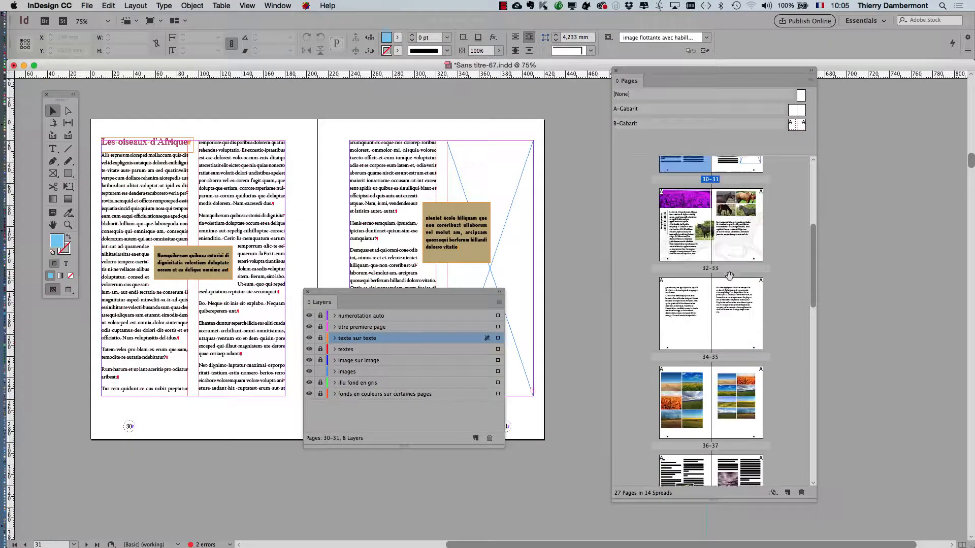
{"action": "scroll", "coordinate": [731, 278], "scroll_direction": "down", "scroll_amount": 8}
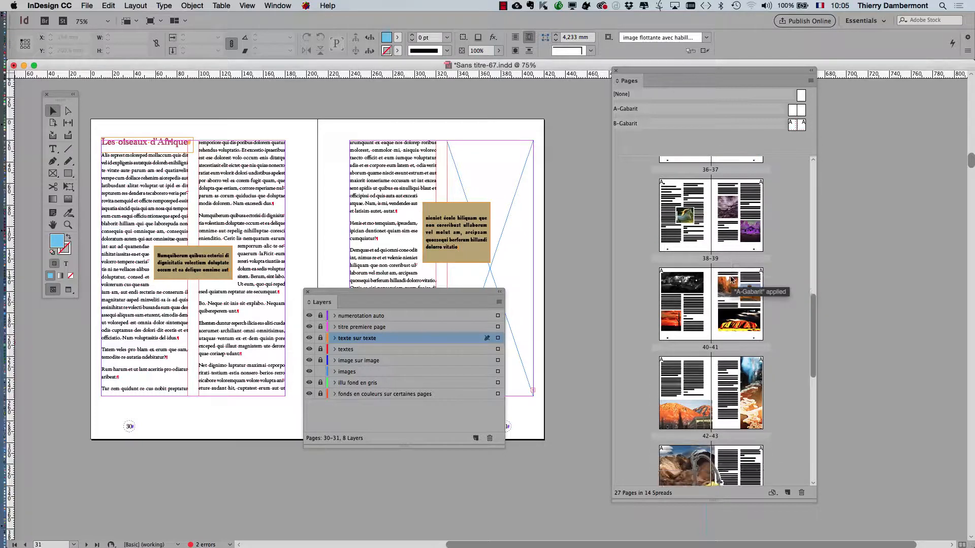
Go to the 44–45 spread
{"action": "scroll", "coordinate": [731, 278], "scroll_direction": "down", "scroll_amount": 8}
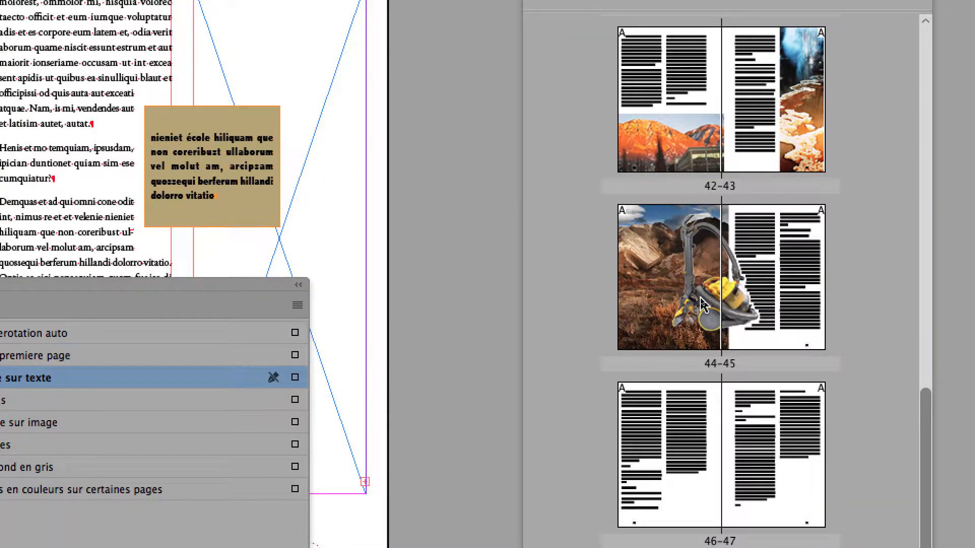
{"action": "double_click", "coordinate": [701, 304]}
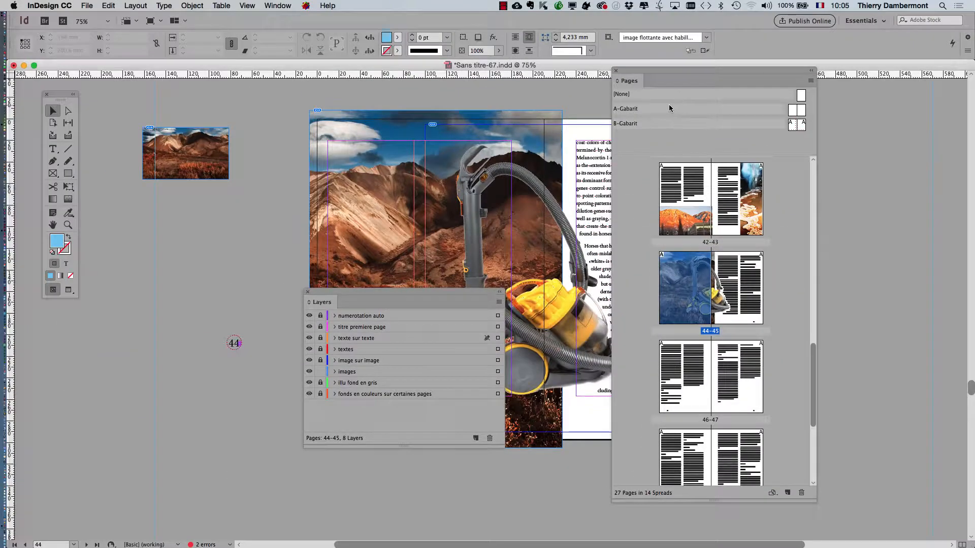
Dock the Pages panel at the workspace edge, move the Layers panel lower, and zoom out to 50% on the spread
{"action": "left_click_drag", "start_coordinate": [658, 75], "coordinate": [824, 87]}
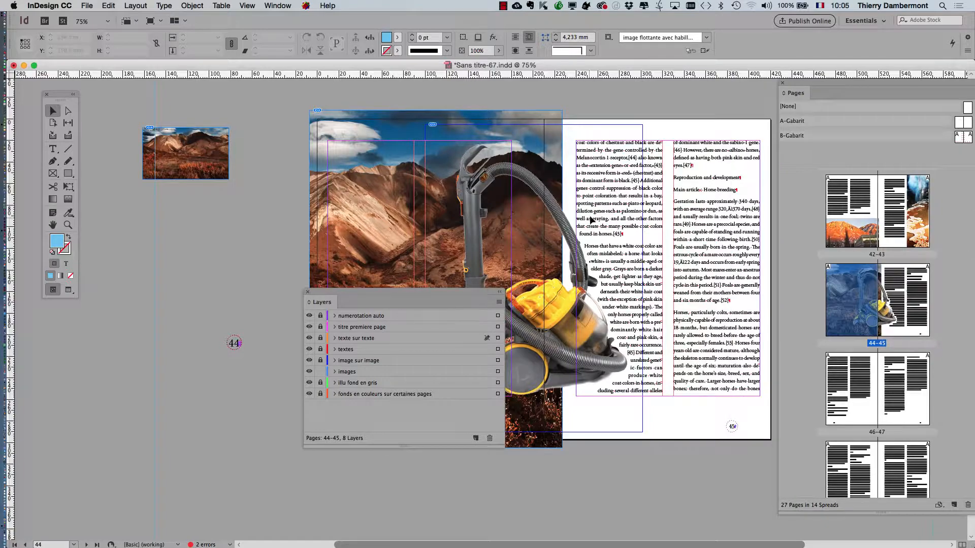
{"action": "left_click_drag", "start_coordinate": [589, 214], "coordinate": [360, 205]}
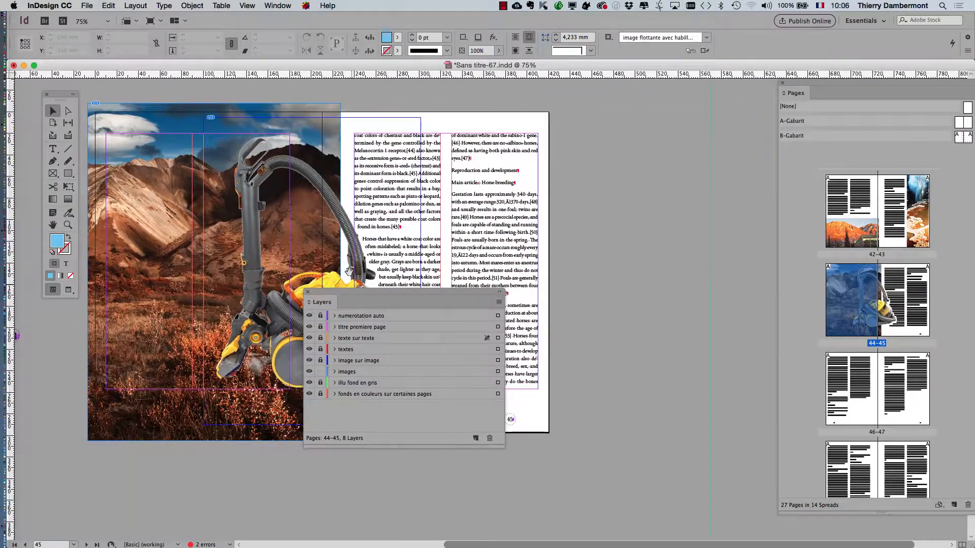
{"action": "left_click_drag", "start_coordinate": [379, 255], "coordinate": [664, 254]}
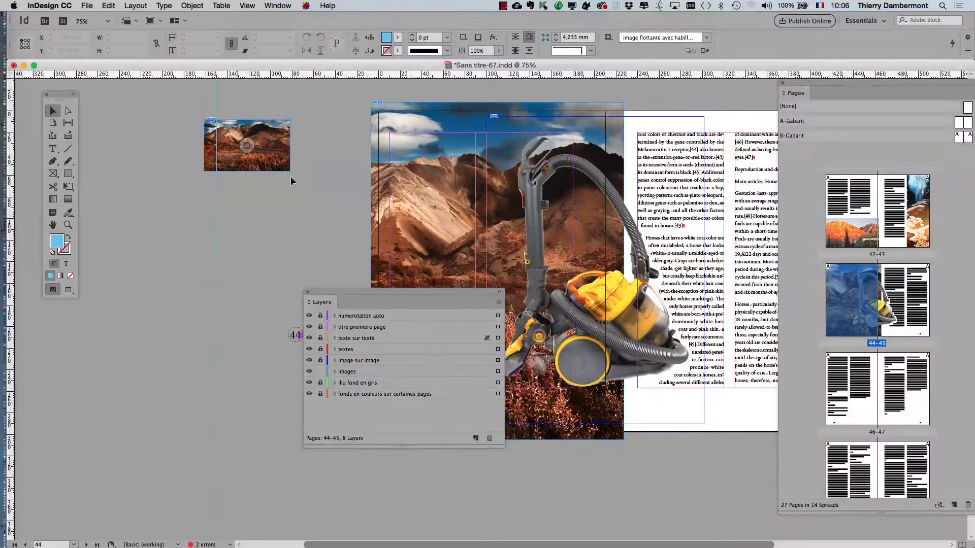
{"action": "left_click_drag", "start_coordinate": [625, 235], "coordinate": [499, 235]}
{"action": "left_click_drag", "start_coordinate": [448, 294], "coordinate": [466, 449]}
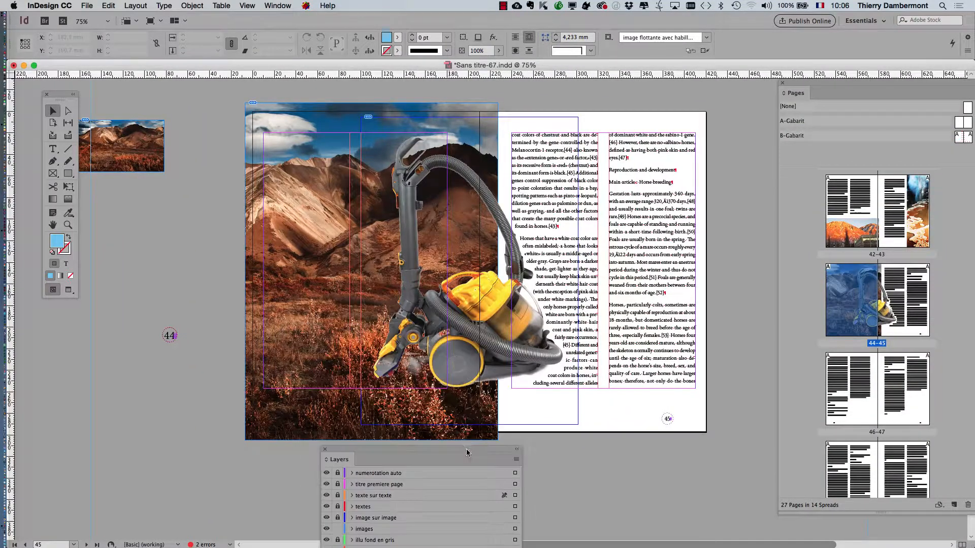
{"action": "key", "text": "super+minus"}
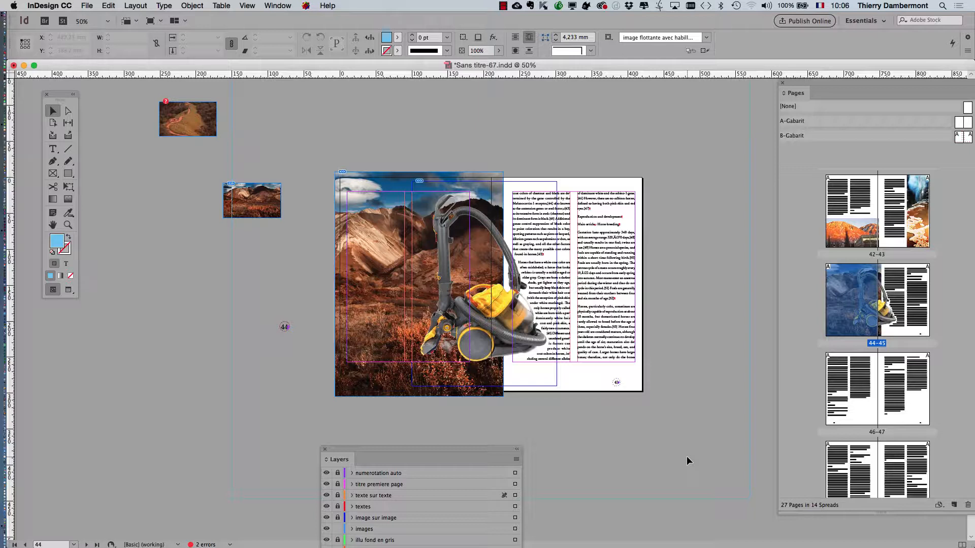
Open the Guides & Pasteboard preferences
{"action": "left_click", "coordinate": [49, 6]}
{"action": "mouse_move", "coordinate": [69, 29]}
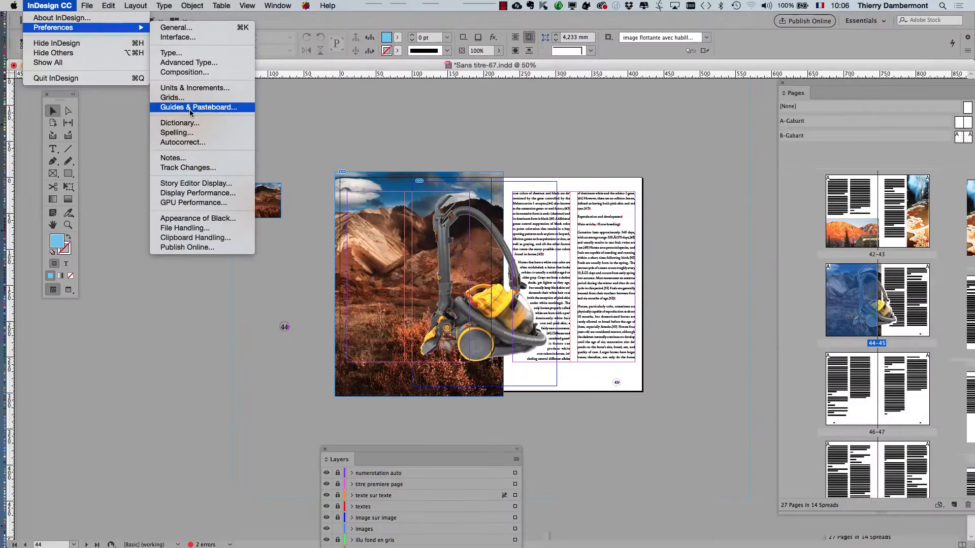
{"action": "left_click", "coordinate": [395, 135]}
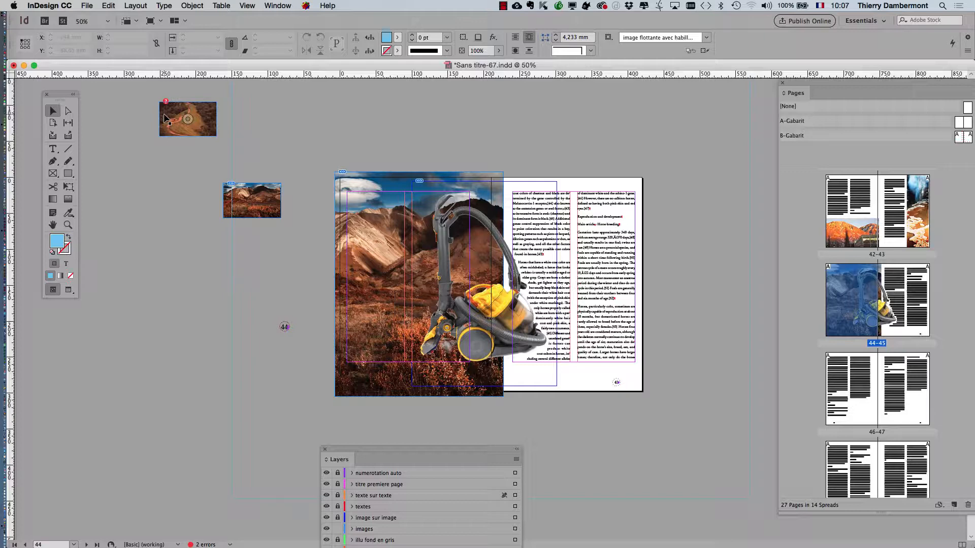
Move the Layers panel further aside and select the images lying on the pasteboard beside the 44–45 spread
{"action": "left_click_drag", "start_coordinate": [413, 449], "coordinate": [544, 504]}
{"action": "scroll", "coordinate": [231, 152], "scroll_direction": "up", "scroll_amount": 4}
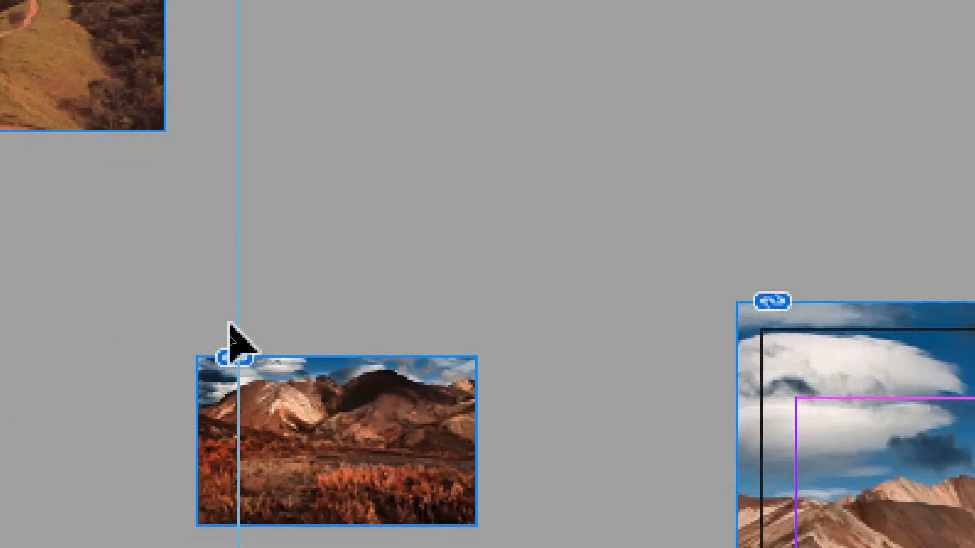
{"action": "mouse_move", "coordinate": [248, 348]}
{"action": "left_click", "coordinate": [194, 300]}
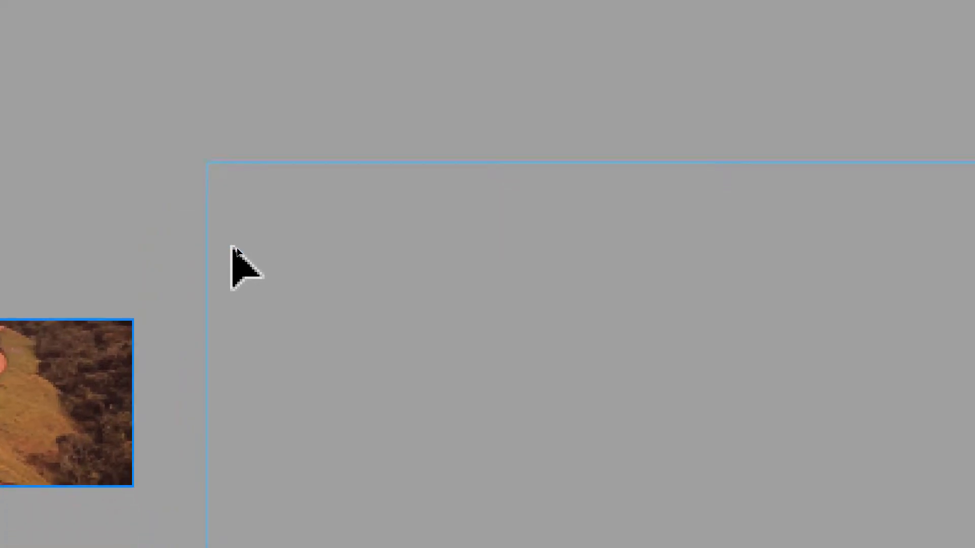
{"action": "left_click", "coordinate": [235, 326]}
{"action": "left_click", "coordinate": [247, 386]}
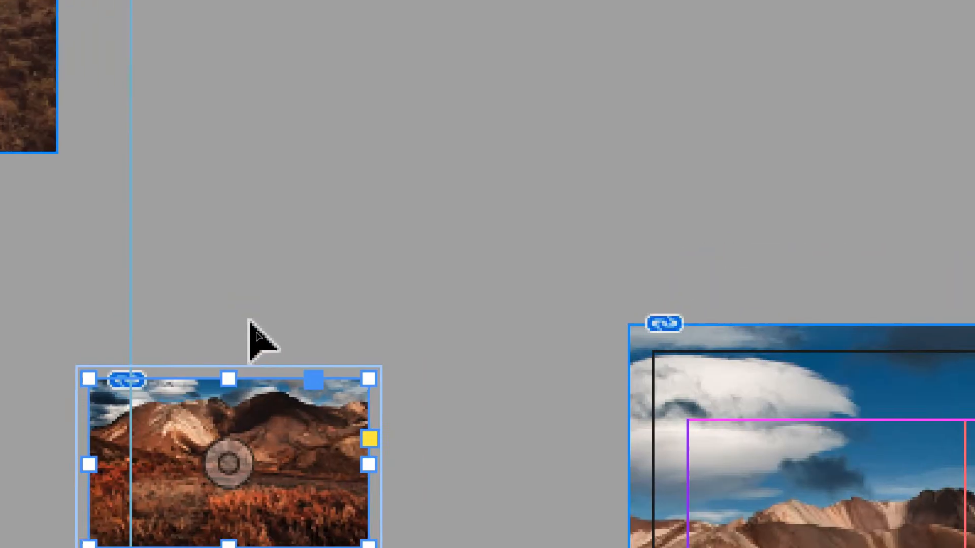
{"action": "left_click", "coordinate": [320, 246]}
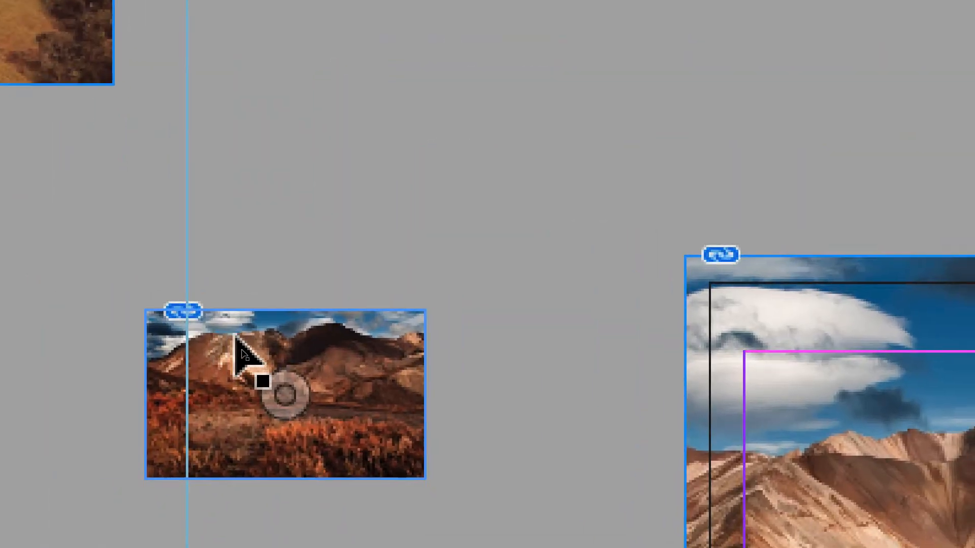
{"action": "left_click", "coordinate": [5, 238]}
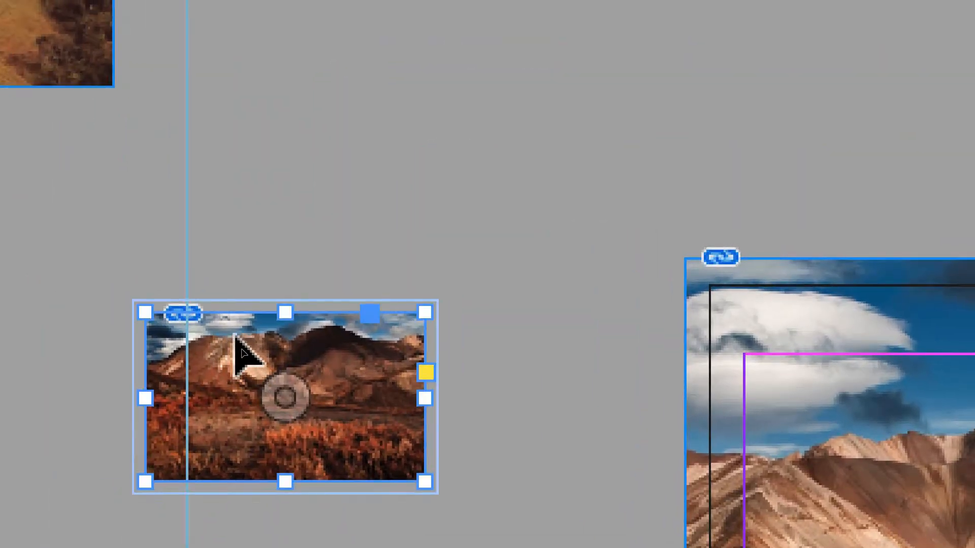
{"action": "left_click", "coordinate": [242, 315]}
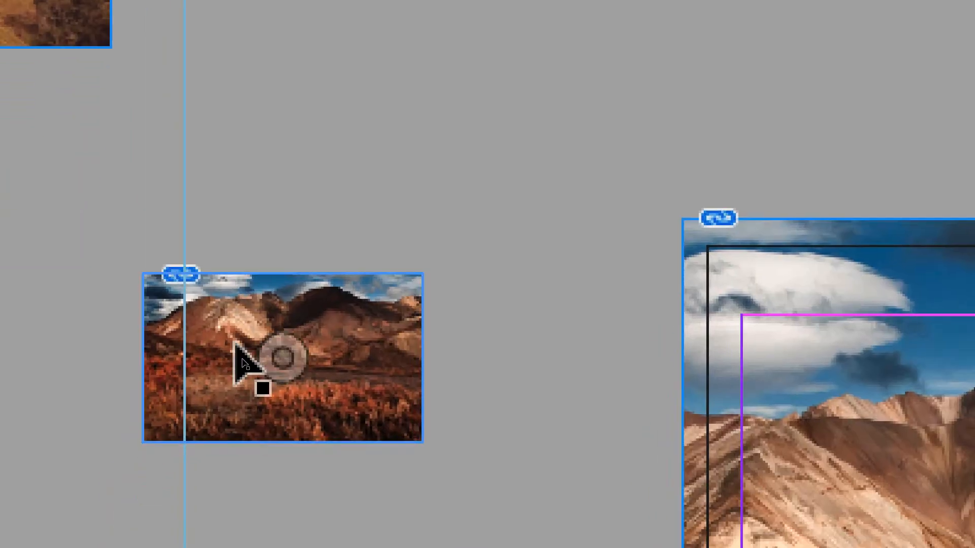
{"action": "left_click", "coordinate": [210, 513]}
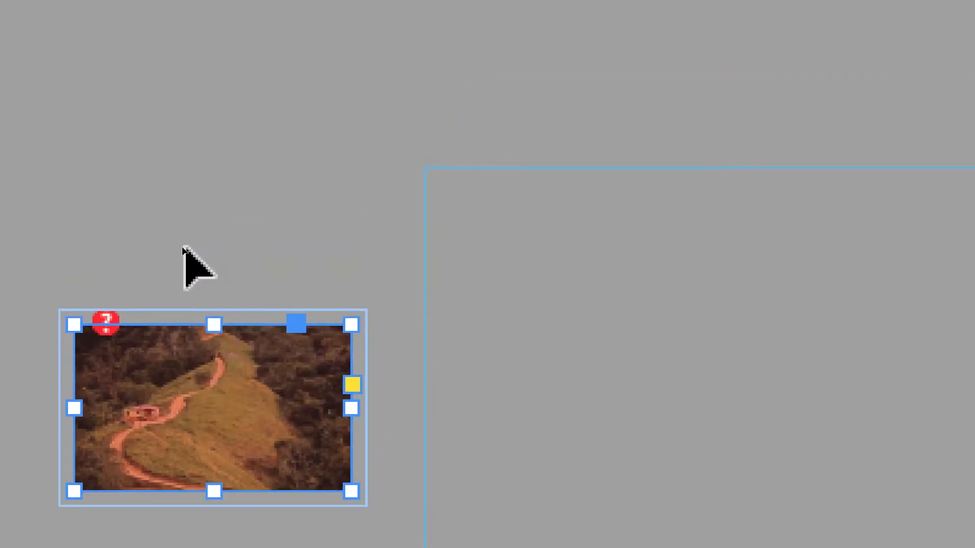
{"action": "left_click", "coordinate": [183, 247]}
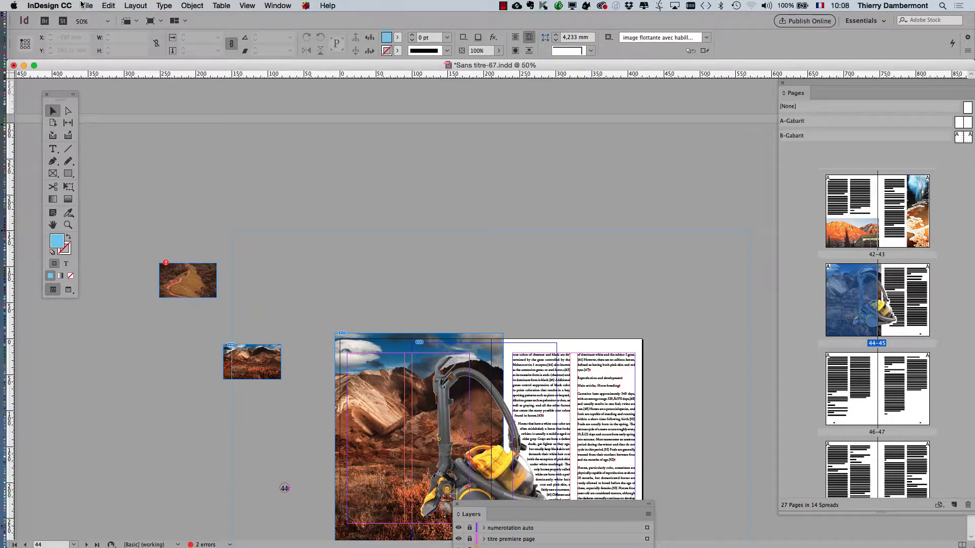
Open Document Setup, expand Bleed and Slug, inspect the slug fields, and confirm the dialog
{"action": "left_click", "coordinate": [86, 5]}
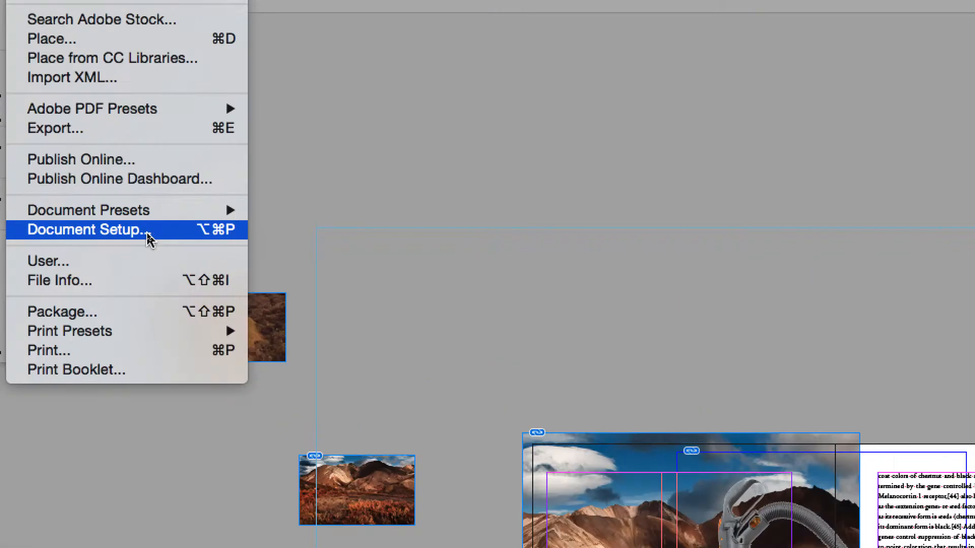
{"action": "left_click", "coordinate": [147, 236]}
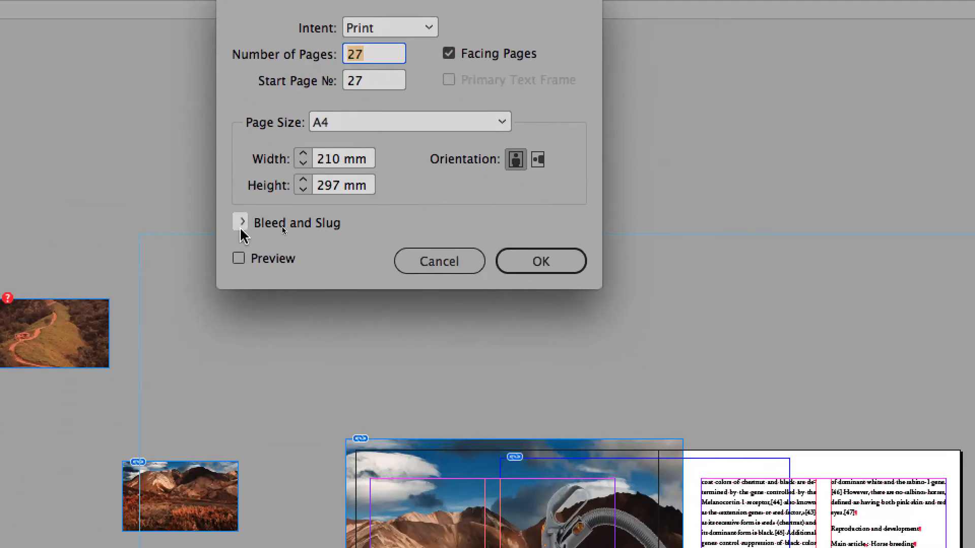
{"action": "left_click", "coordinate": [242, 223]}
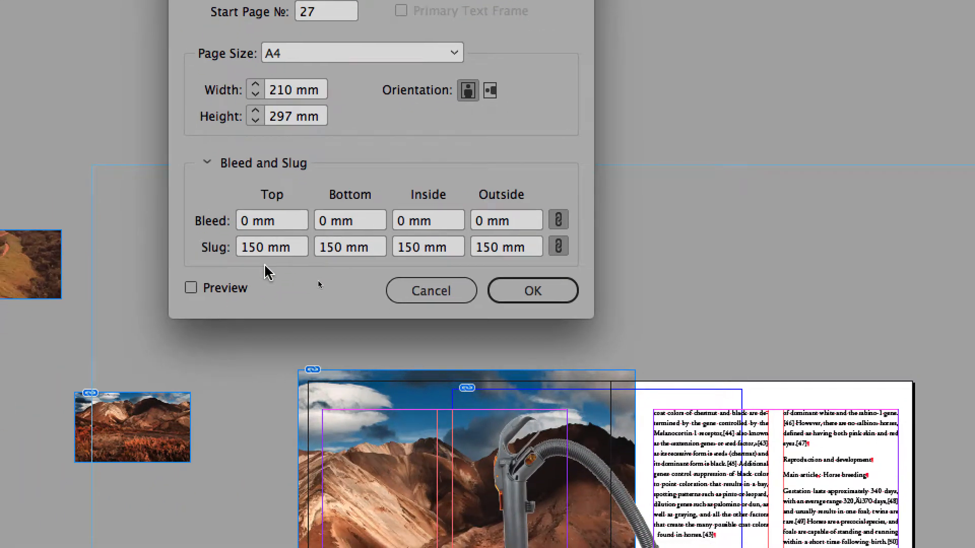
{"action": "double_click", "coordinate": [257, 254]}
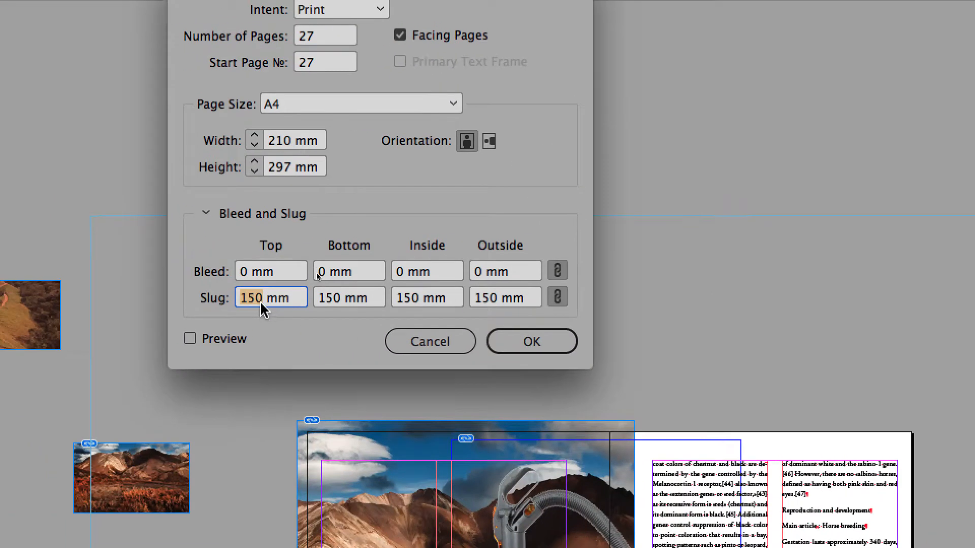
{"action": "left_click", "coordinate": [261, 301]}
{"action": "double_click", "coordinate": [260, 300]}
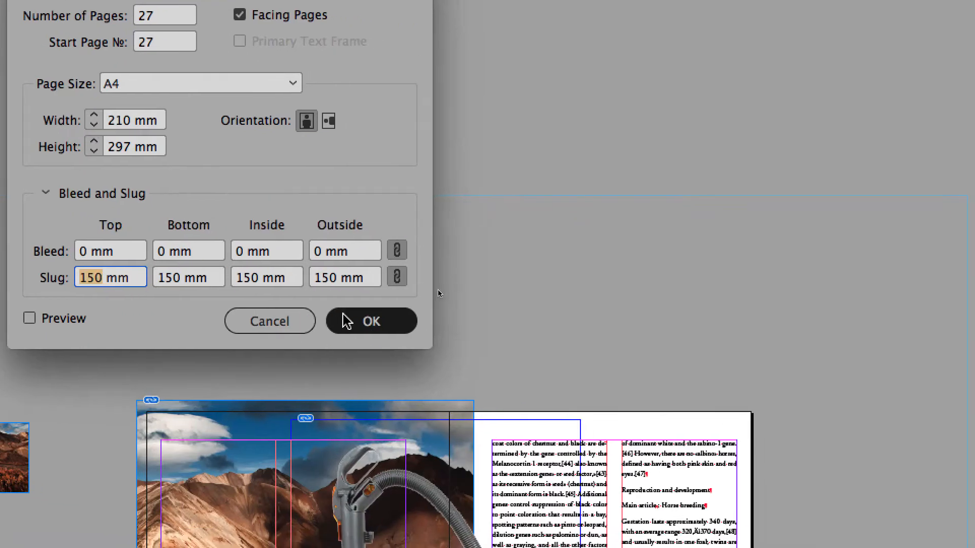
{"action": "left_click", "coordinate": [520, 339]}
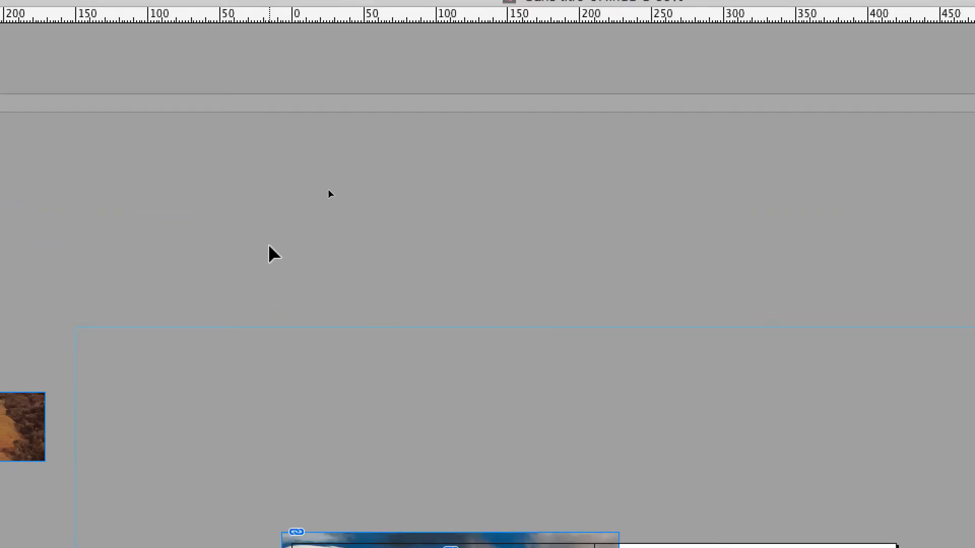